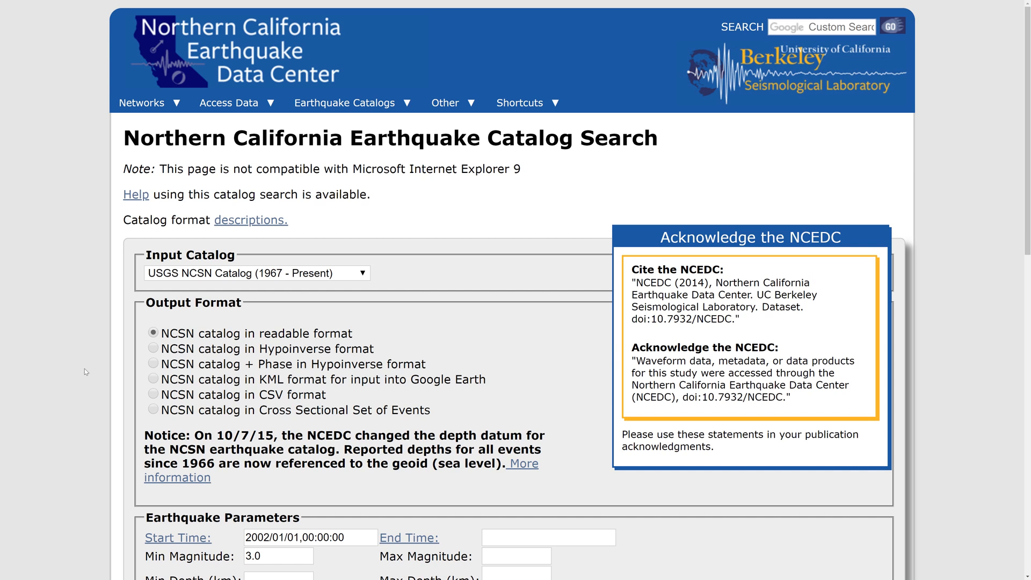
Choose the NCSN catalog in CSV format and set the search period from 2017/01/01 to 2017/12/31.
left_click(154, 396)
scroll(216, 402, "down", 5)
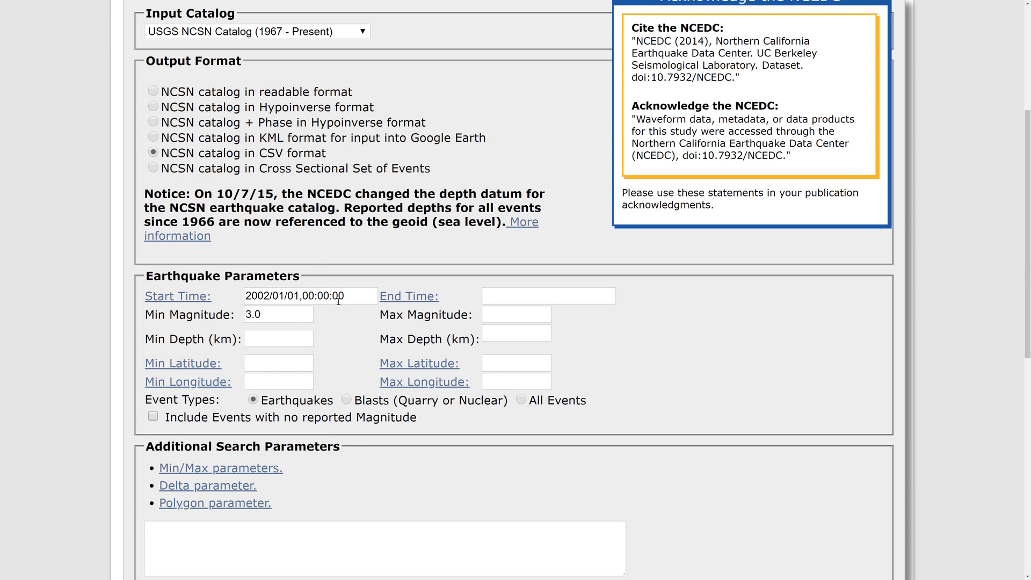
left_click_drag(347, 295, 234, 309)
type("201")
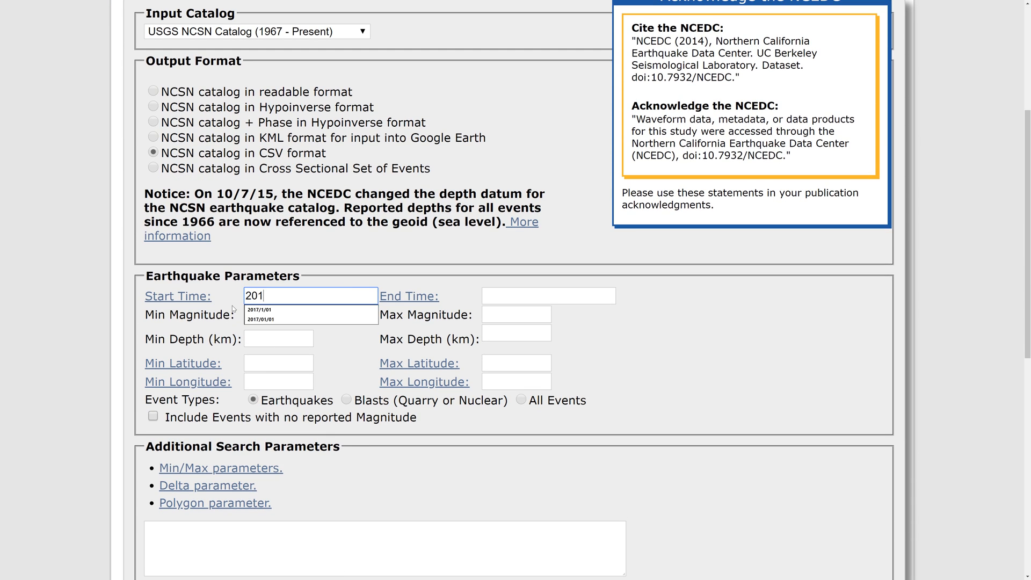
type("7/01/")
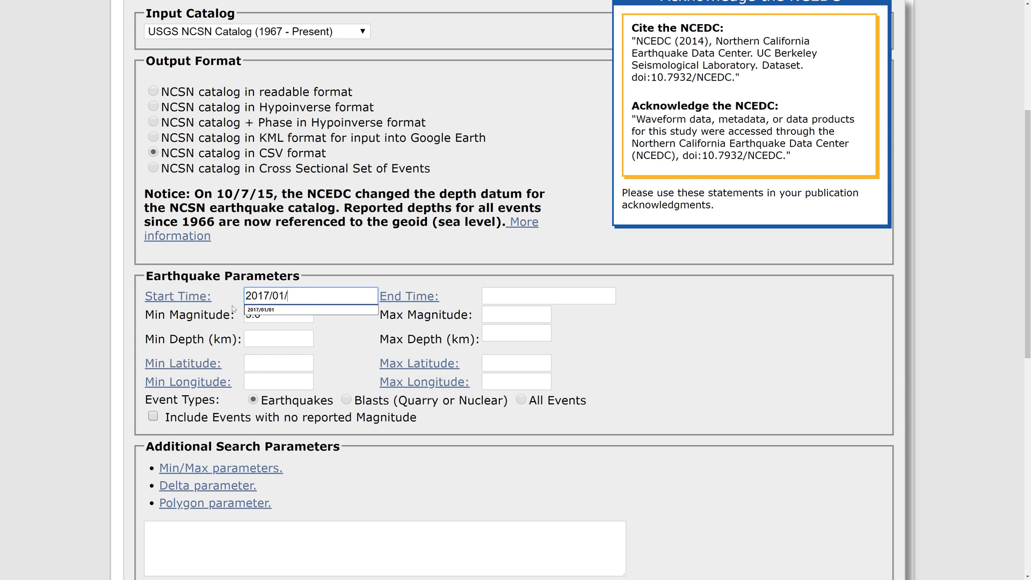
type("01")
left_click(535, 293)
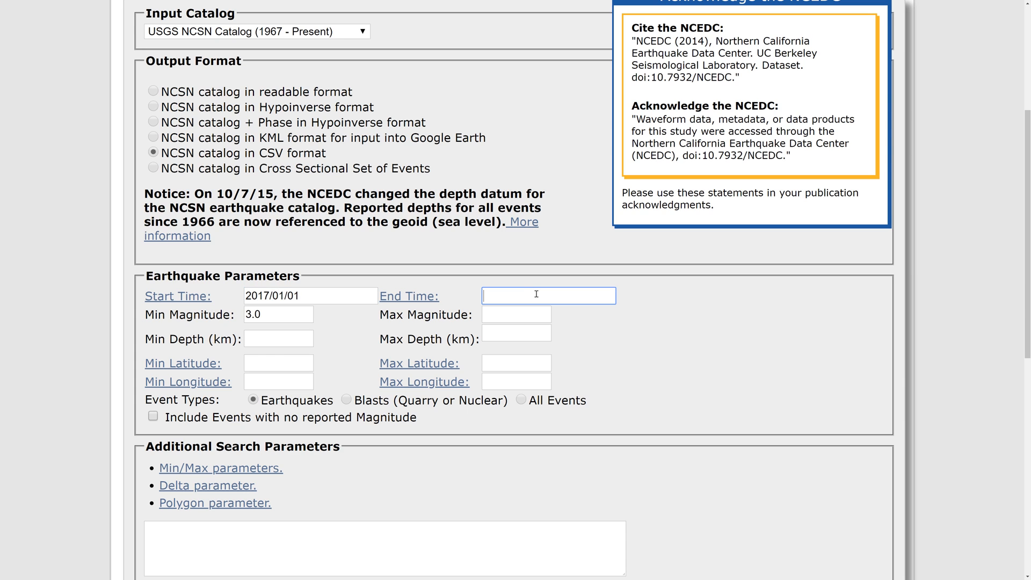
type("2017")
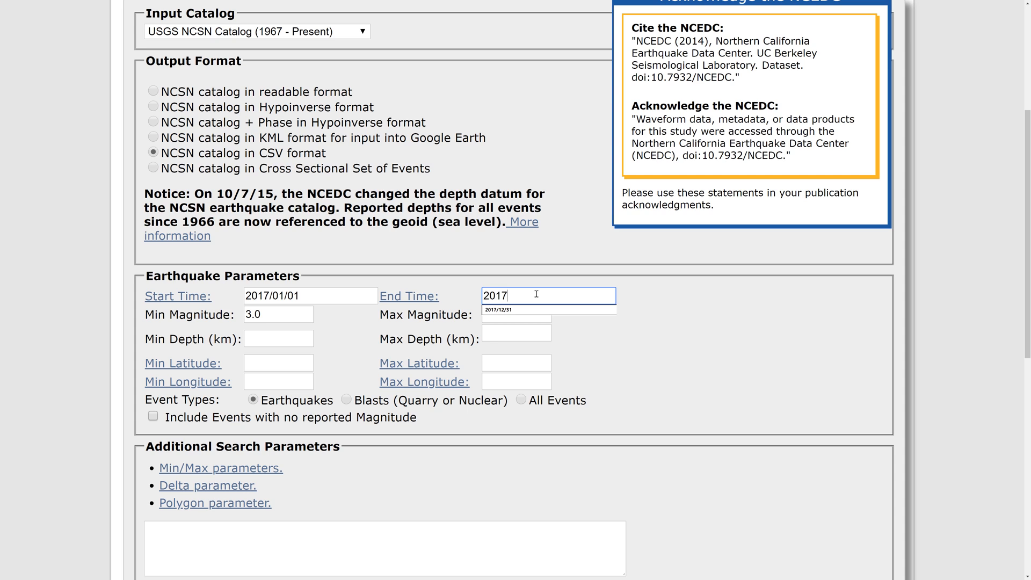
type("/12/31")
Set the minimum latitude to 32, minimum longitude to -114, maximum latitude to 47 and maximum longitude to -130.
left_click(280, 361)
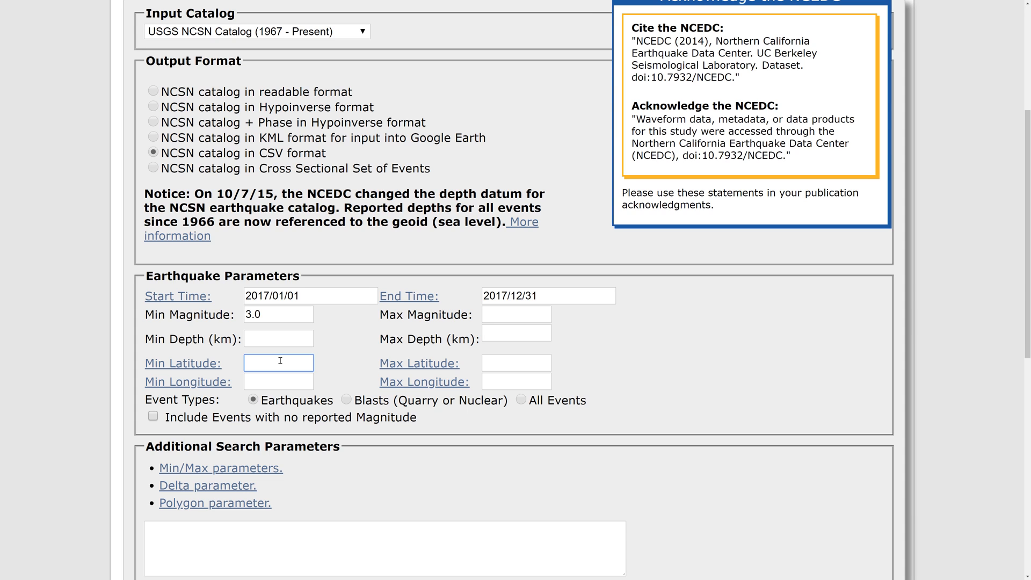
type("32")
left_click(284, 383)
type("-114")
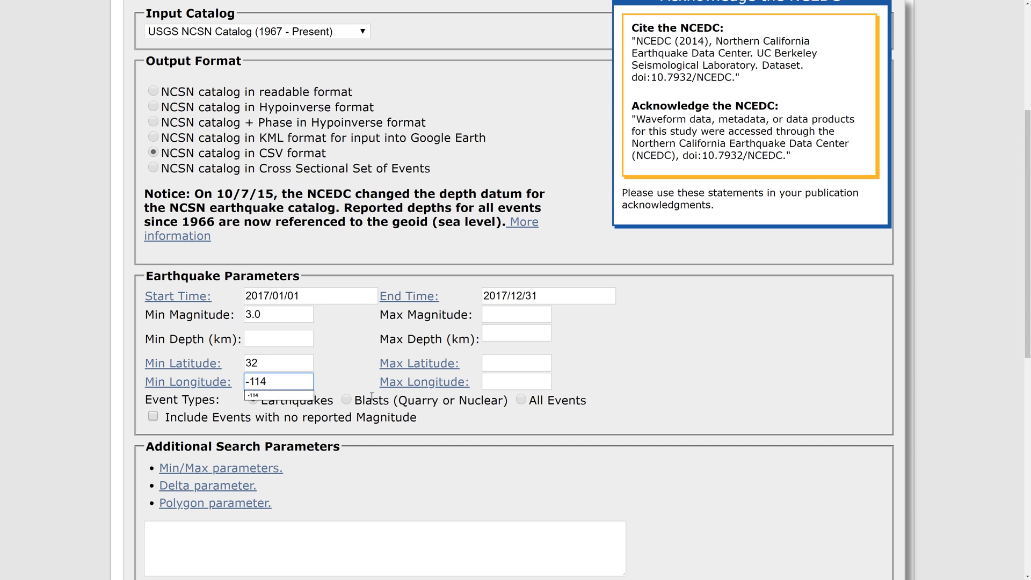
left_click(509, 364)
type("47")
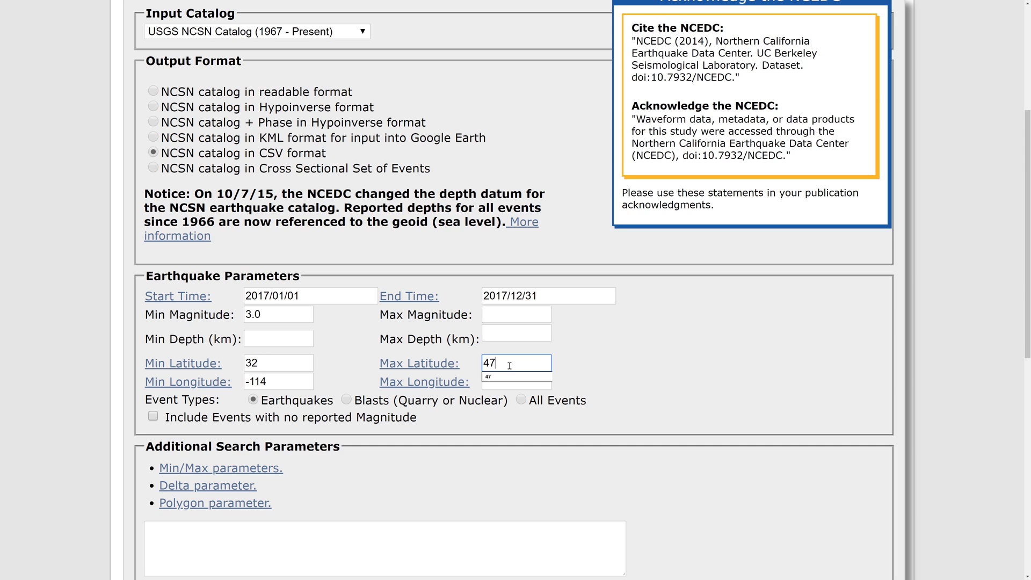
left_click(543, 380)
type("-130")
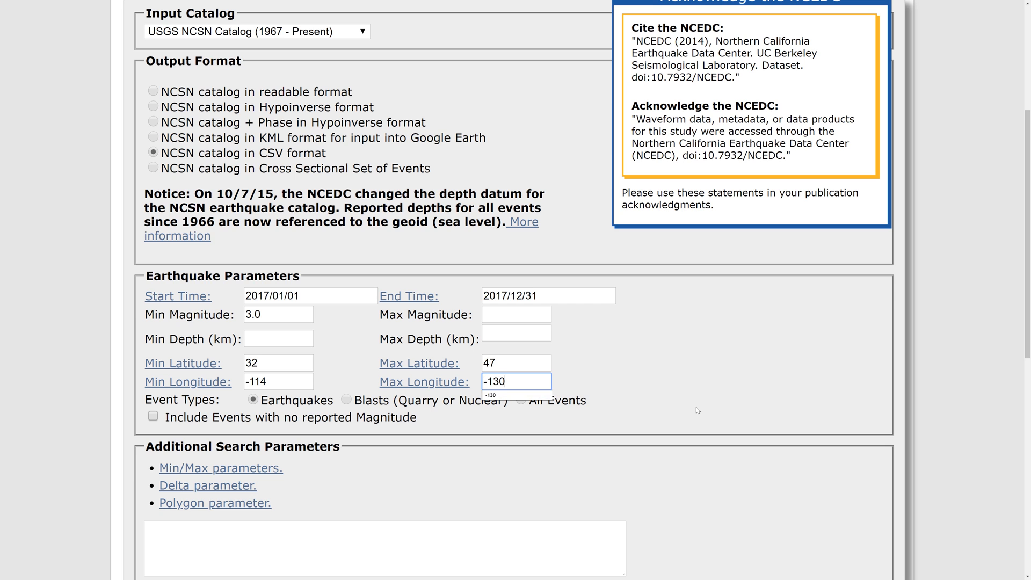
left_click(698, 410)
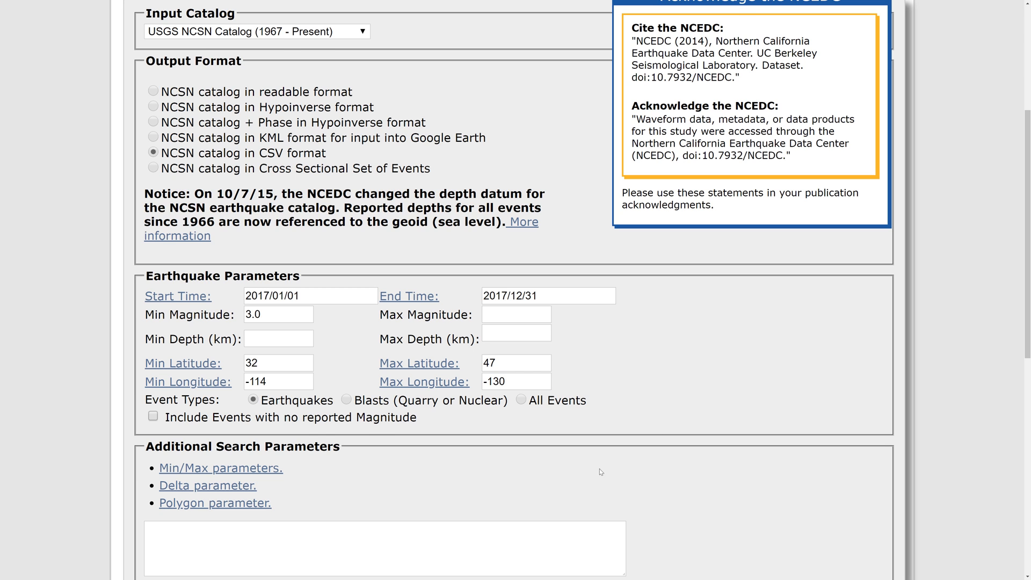
Send the output to an anonymous FTP file on the NCEDC and submit the catalog request.
scroll(432, 487, "down", 3)
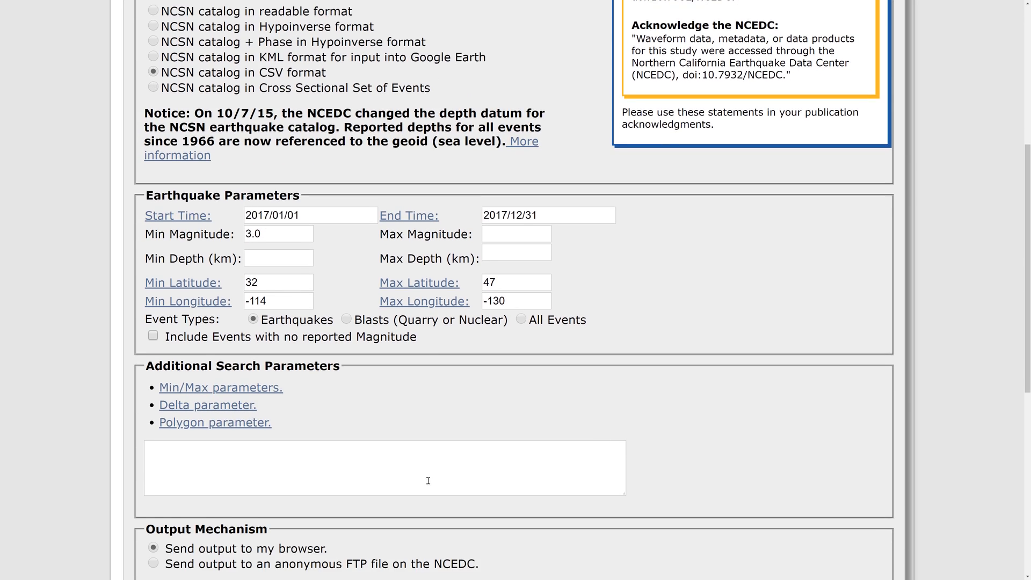
scroll(428, 480, "down", 3)
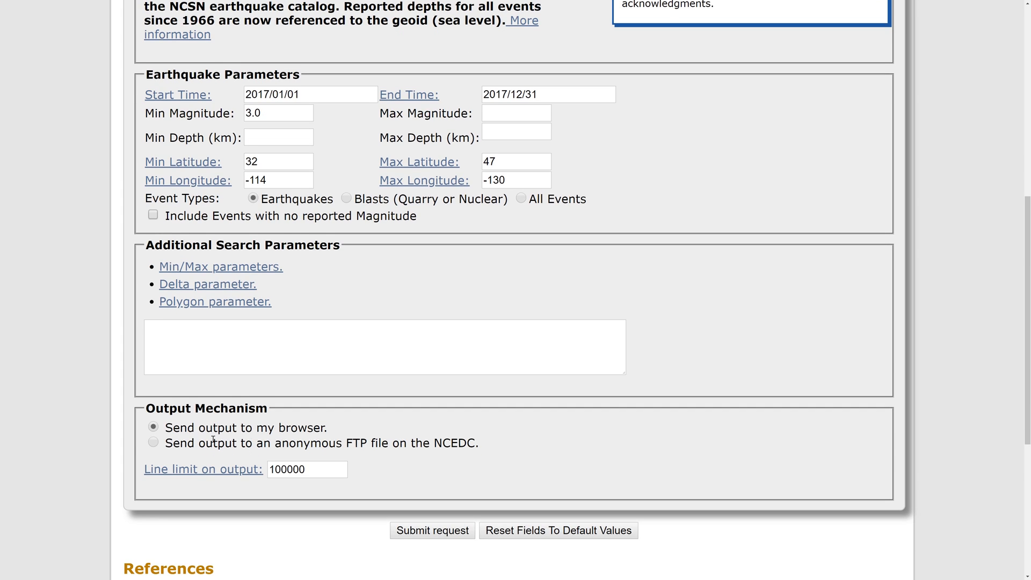
scroll(214, 439, "down", 4)
scroll(231, 435, "up", 3)
scroll(255, 428, "down", 2)
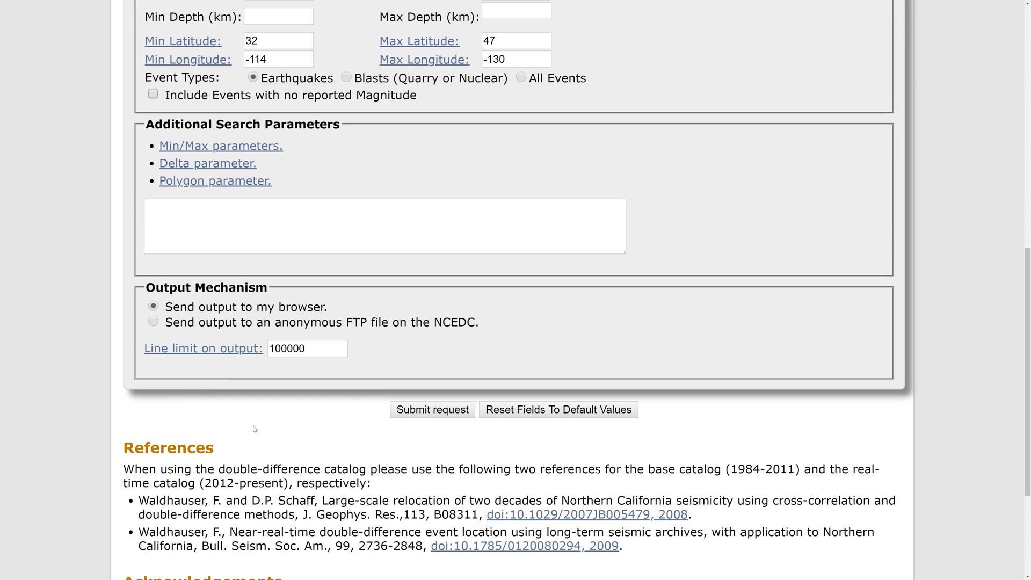
left_click(153, 321)
left_click(453, 411)
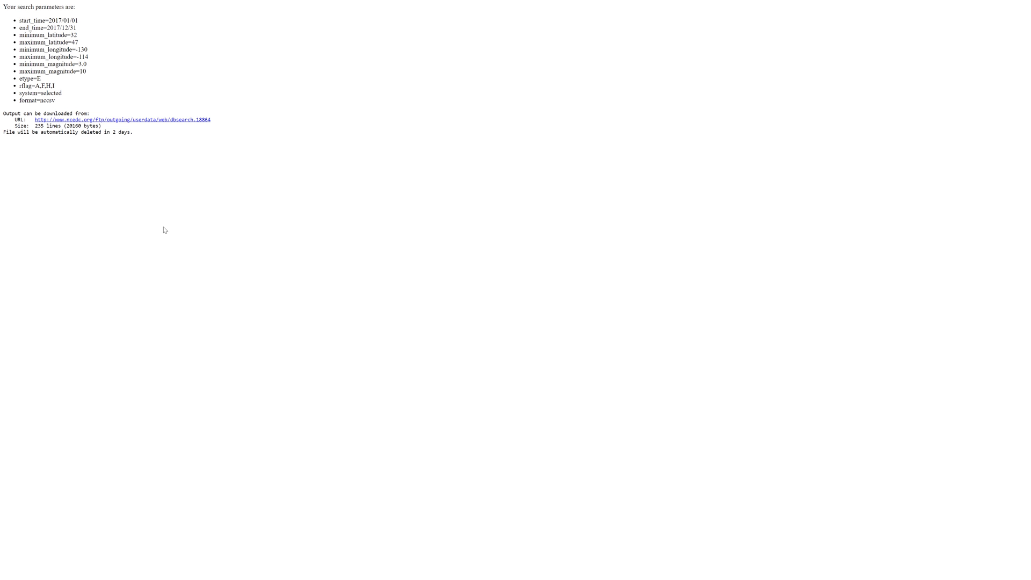
Open the generated search output and save it as earthquake2017.csv in the original folder, with All Files as the file type.
left_click(192, 120)
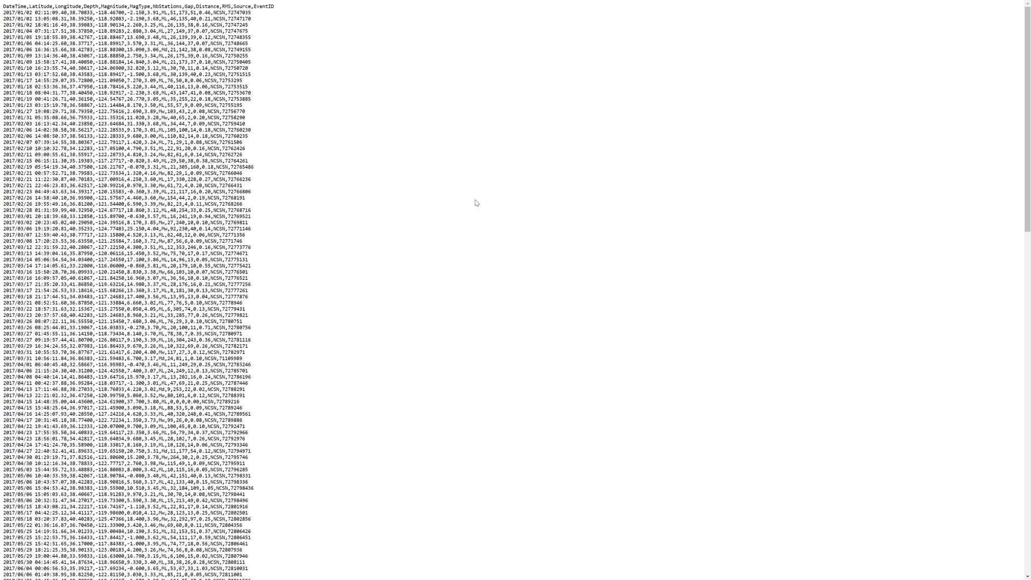
key("ctrl+s")
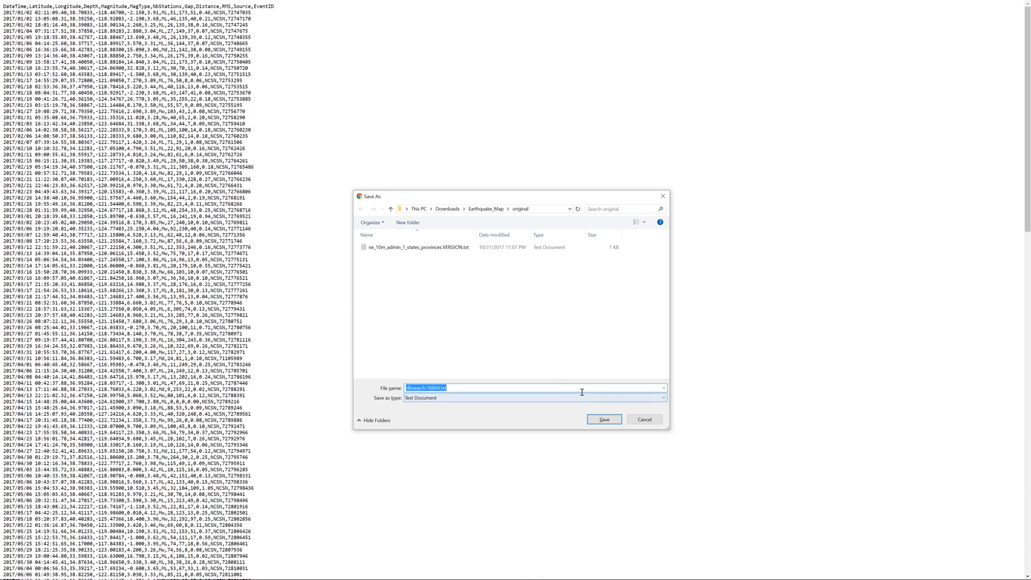
type("earthquake2017.cvsv")
left_click(609, 398)
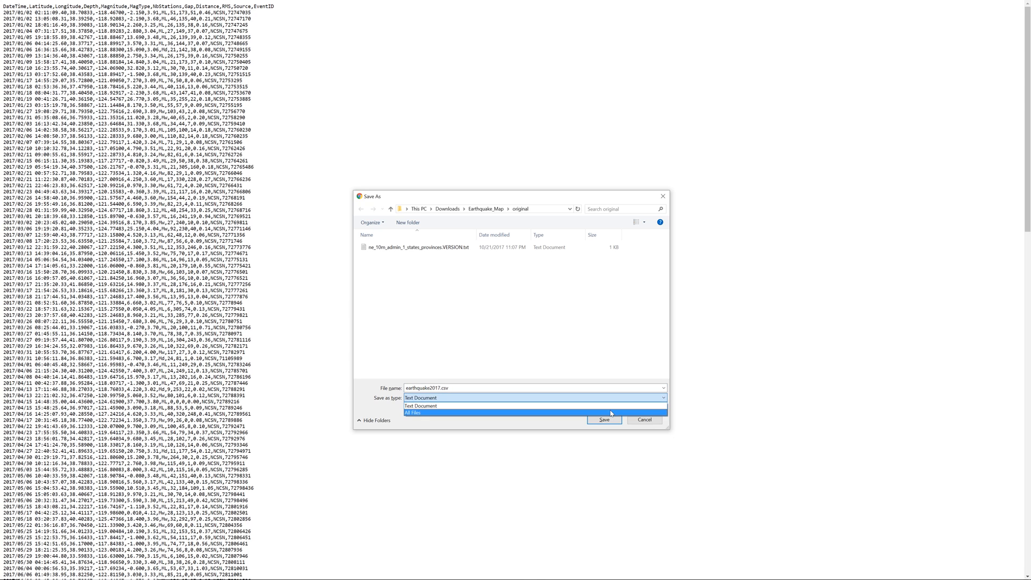
left_click(610, 412)
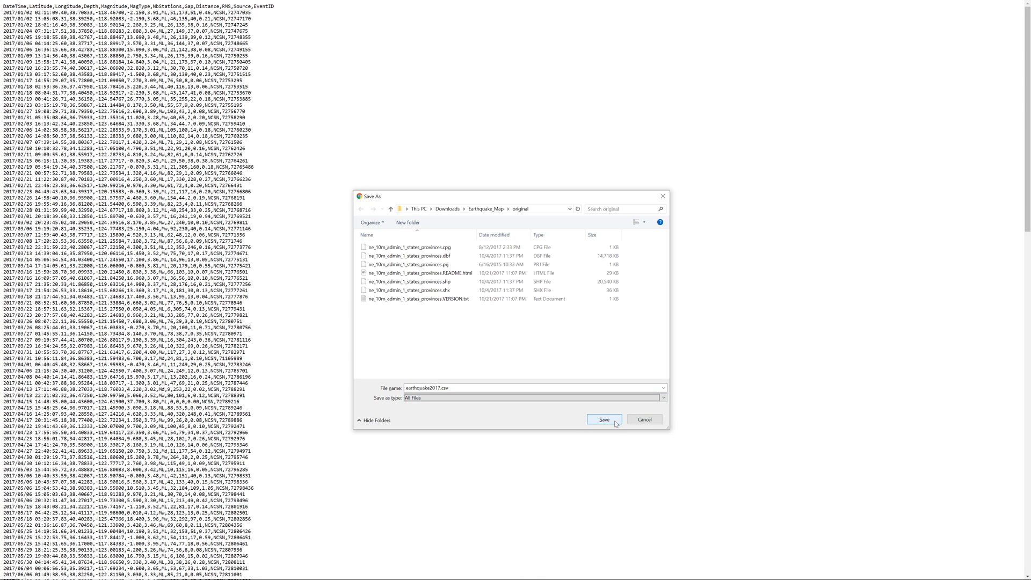
left_click(604, 419)
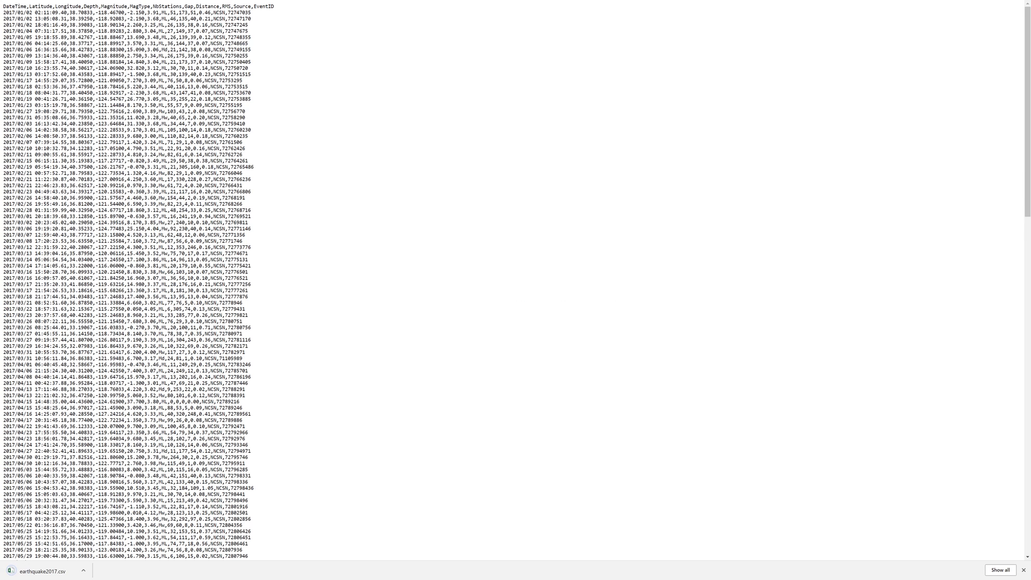
Open the saved earthquake2017.csv in Excel to examine its columns, and close it.
double_click(382, 273)
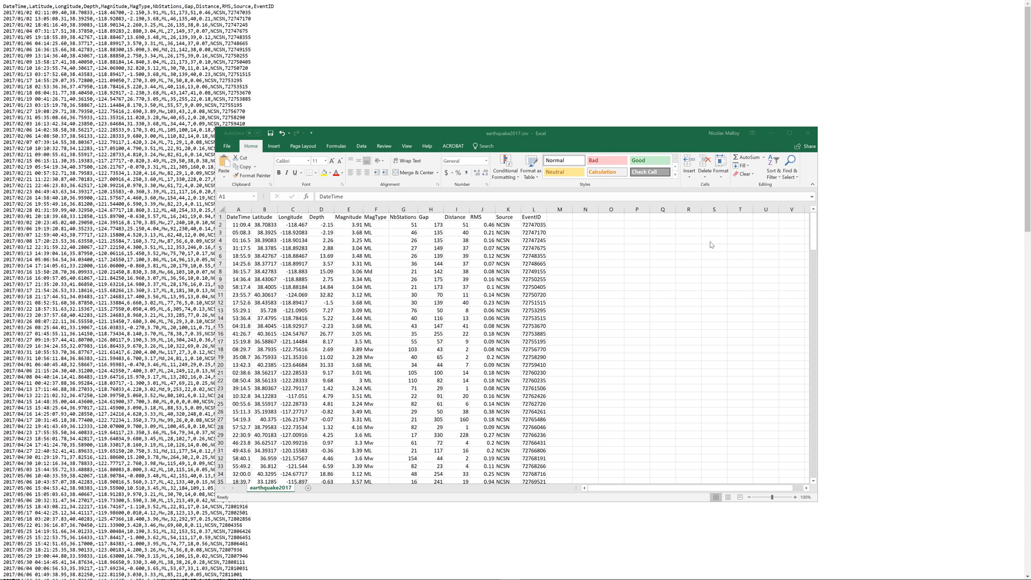
left_click(808, 134)
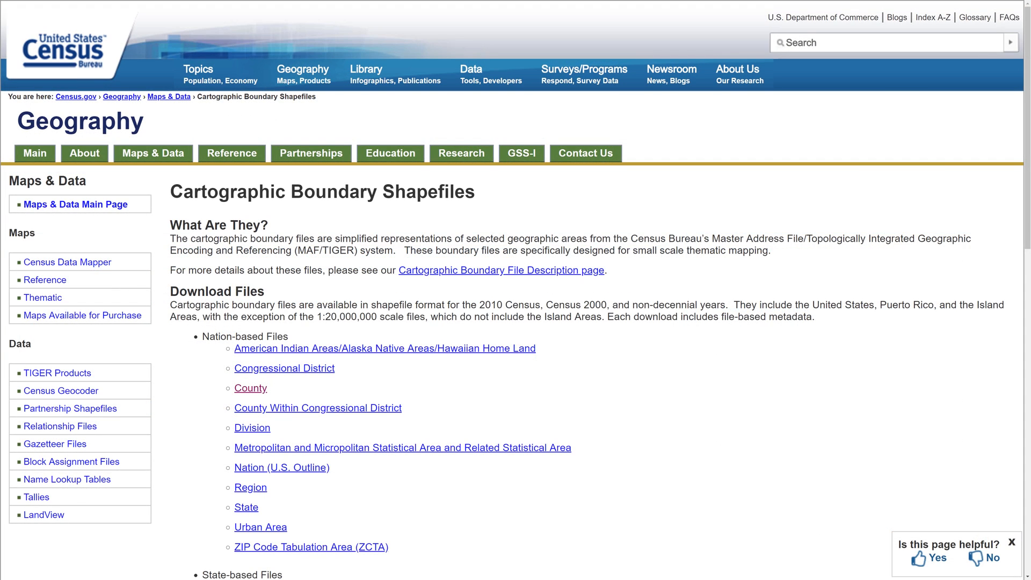
Download the 2017 county boundary shapefile cb_2017_us_county_500k.zip from the Census Bureau page into the original folder.
left_click(247, 390)
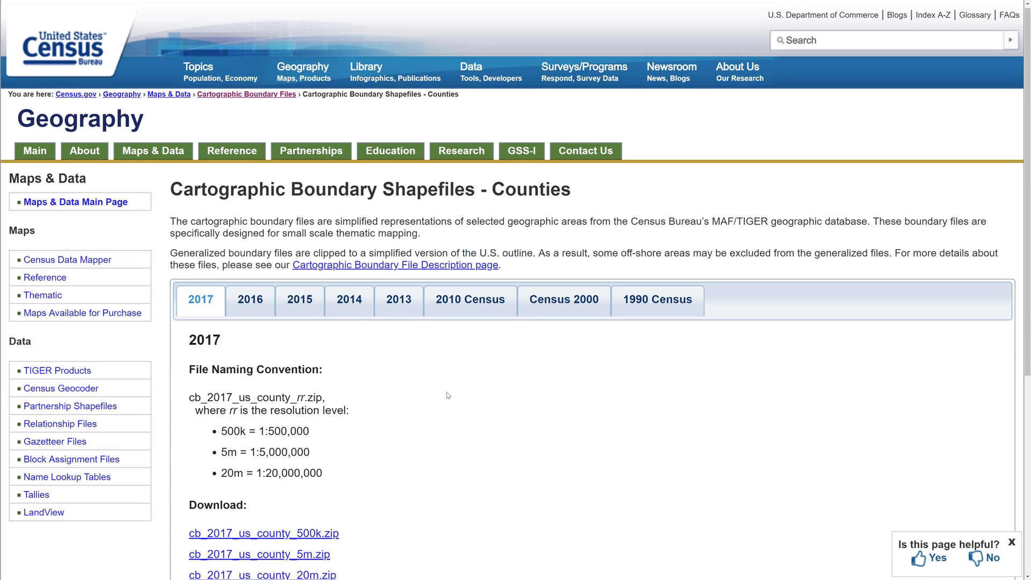
scroll(448, 395, "down", 4)
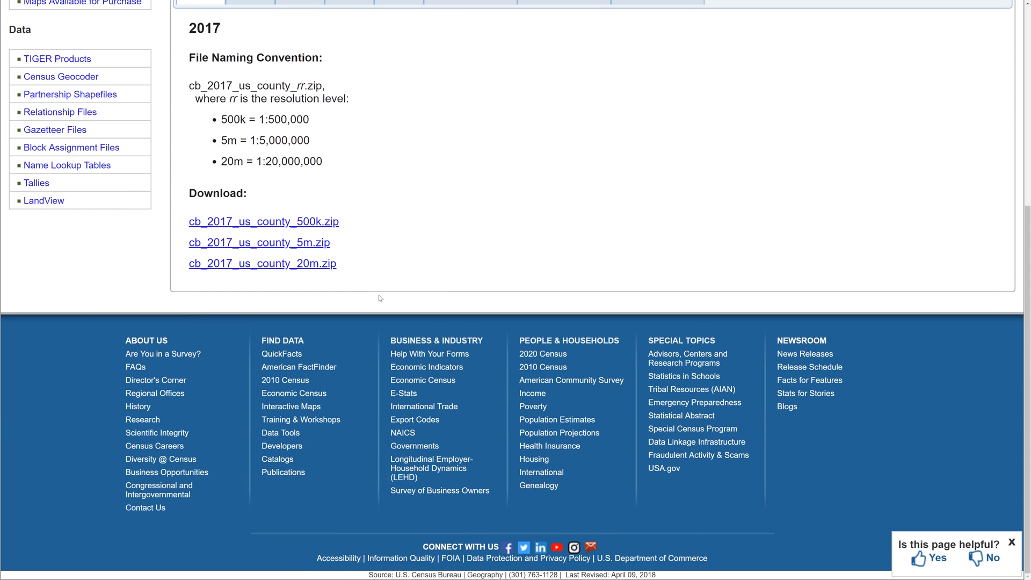
right_click(324, 222)
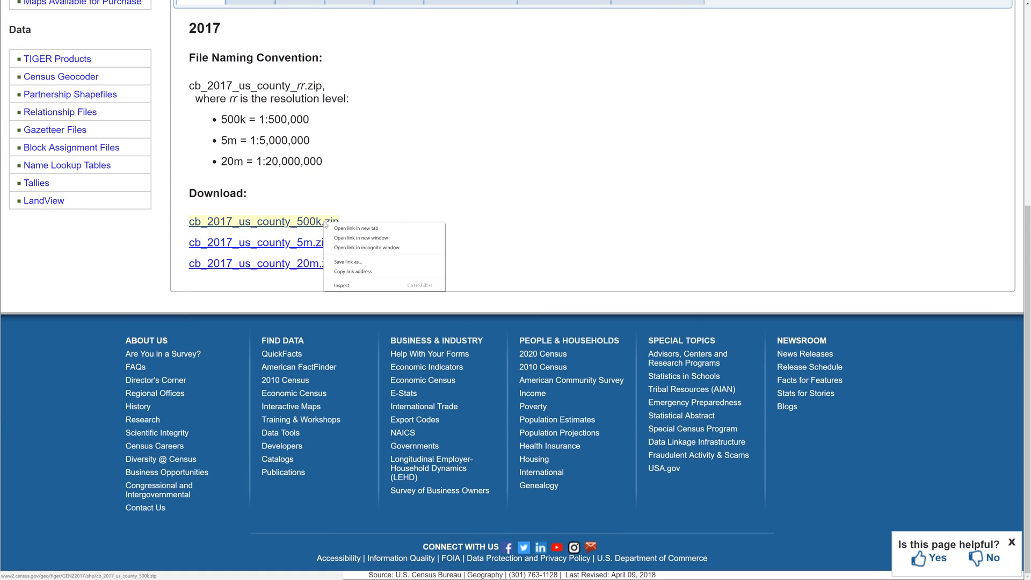
left_click(381, 262)
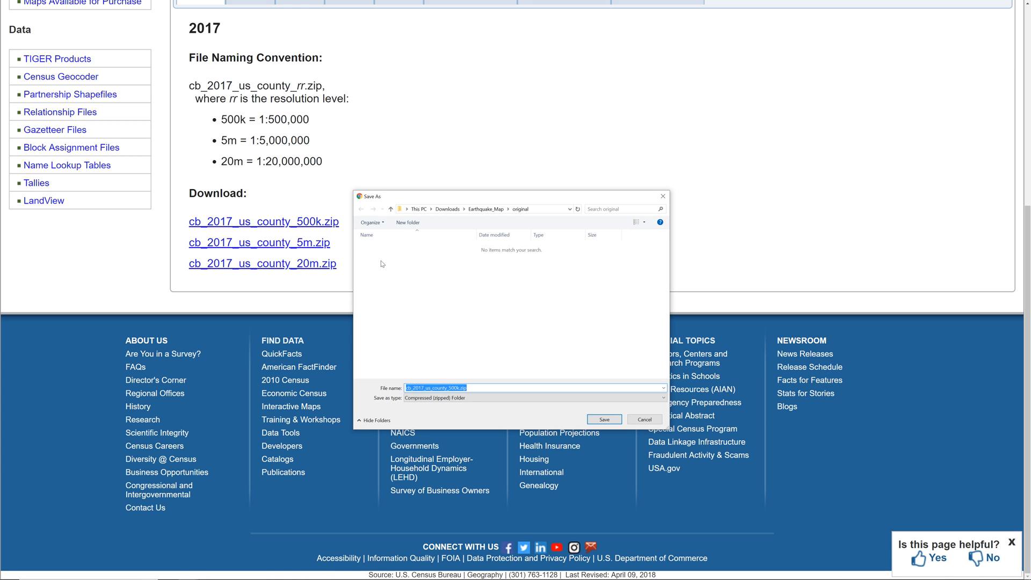
left_click(604, 418)
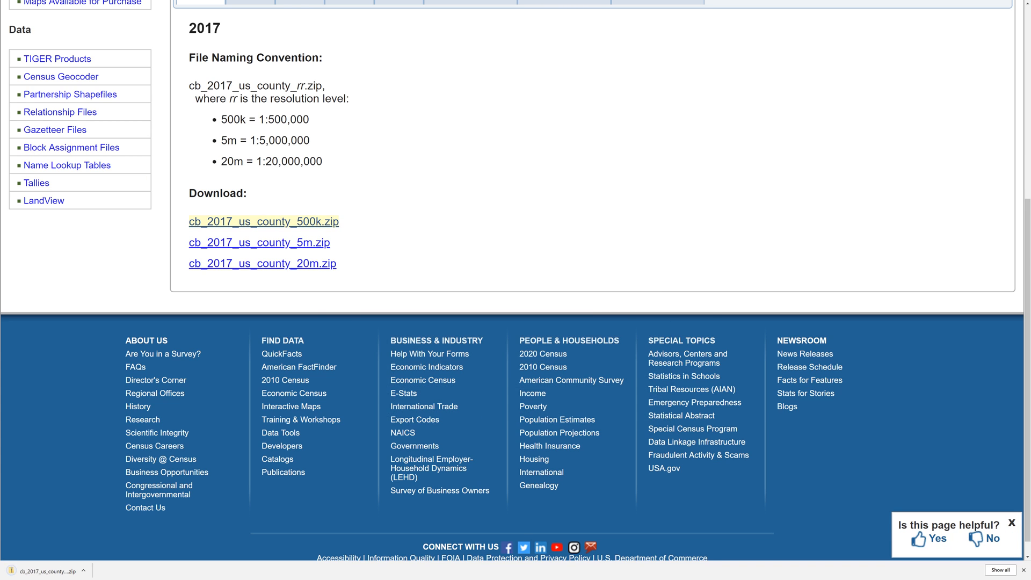
Extract the cb_2017_us_county_500k.zip archive in the original folder.
right_click(375, 271)
mouse_move(424, 320)
left_click(510, 343)
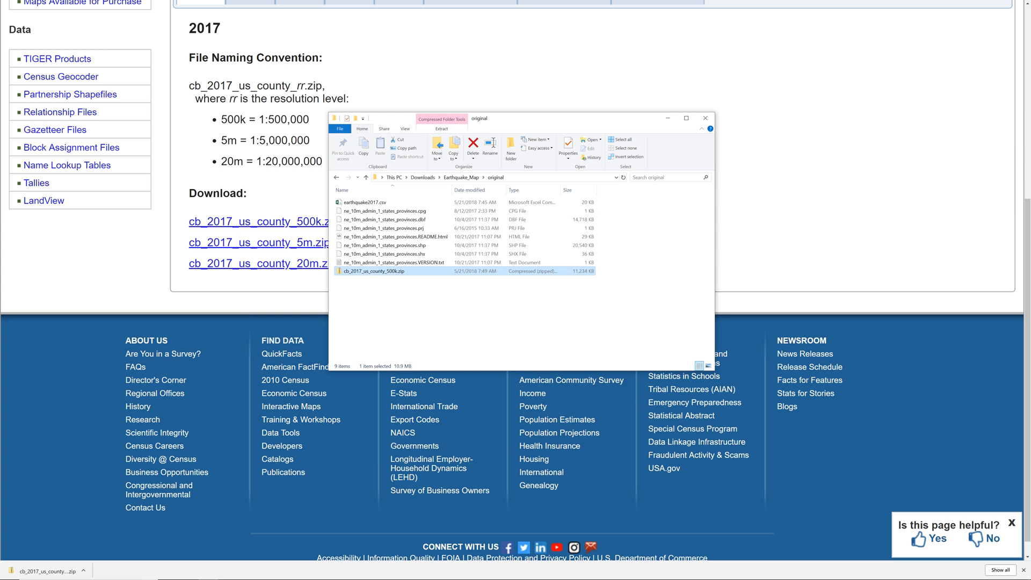